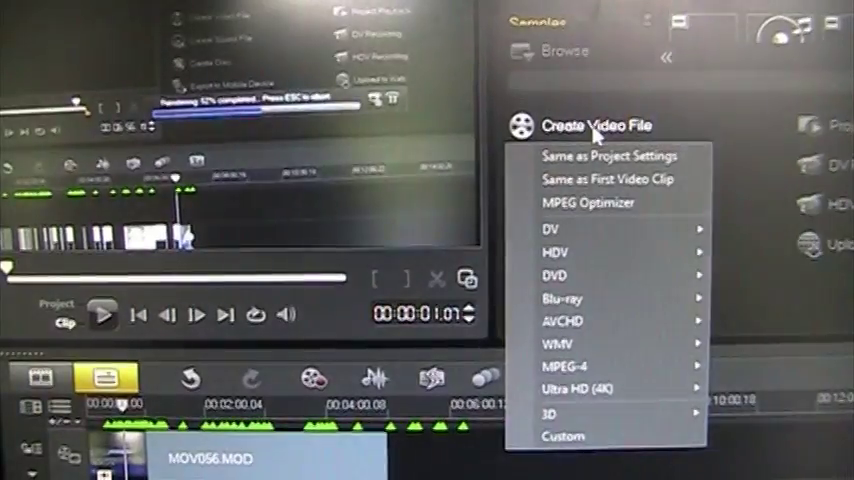
- Render the project to the MPEG 'test' using the first video clip's settings
{"action": "left_click", "coordinate": [604, 183]}
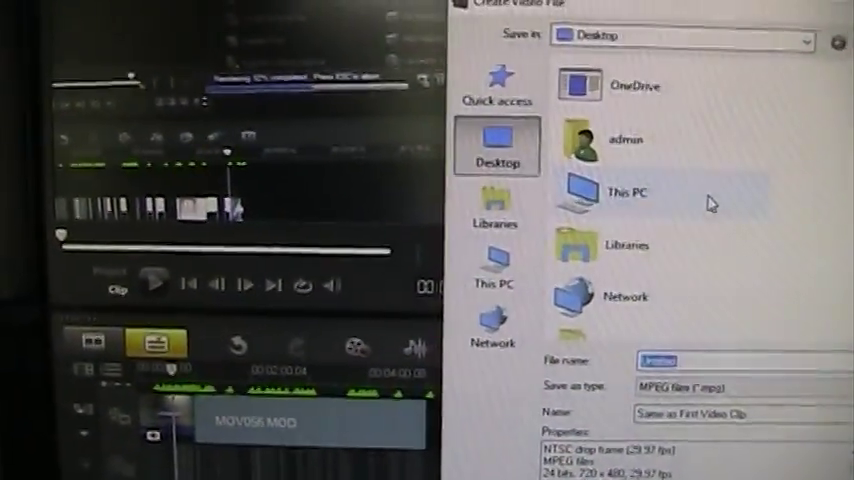
{"action": "type", "text": "test"}
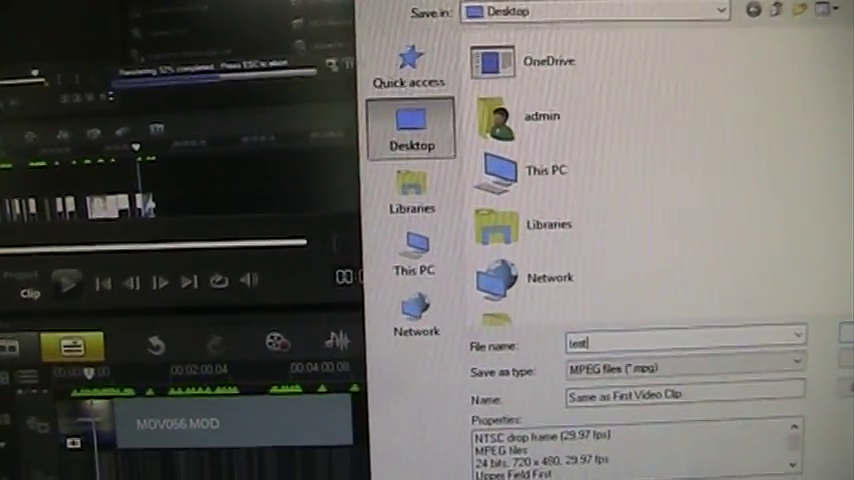
{"action": "key", "text": "Return"}
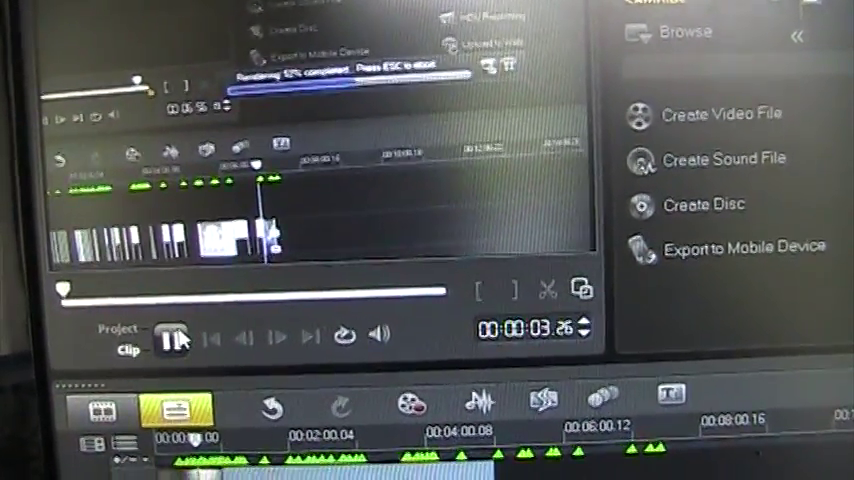
- Pause the preview, then select MOV056.MOD and dismiss its context menu
{"action": "left_click", "coordinate": [178, 340]}
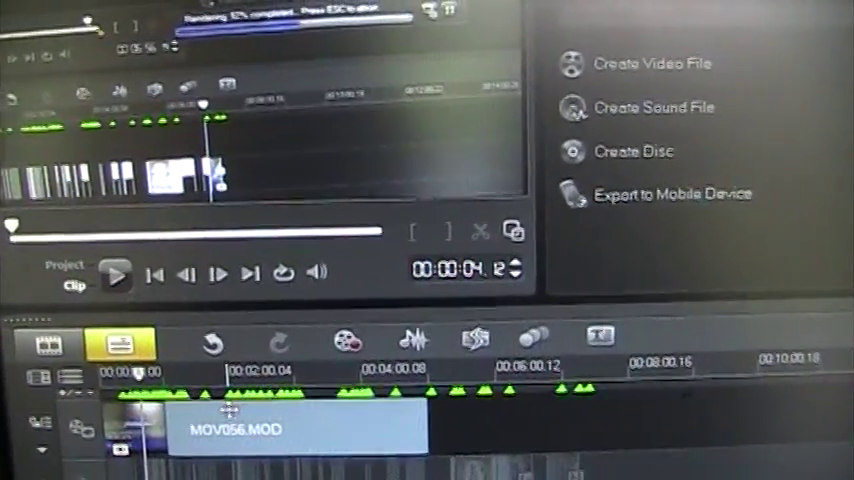
{"action": "left_click", "coordinate": [228, 412]}
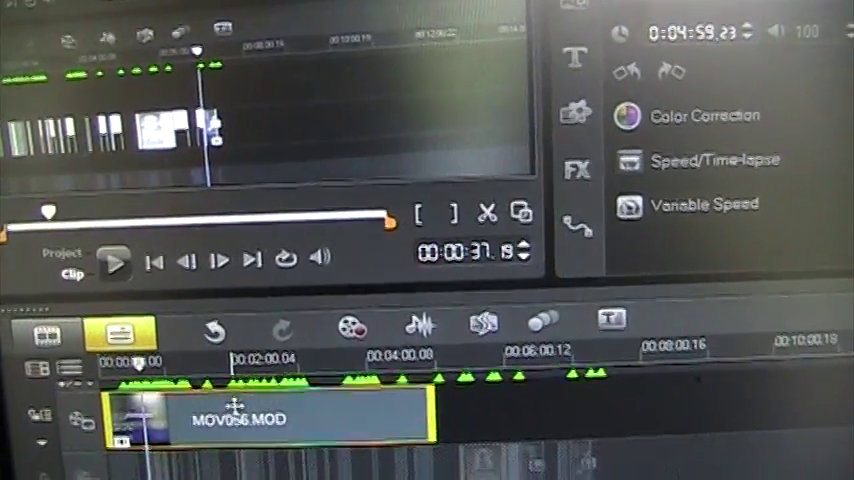
{"action": "right_click", "coordinate": [234, 406]}
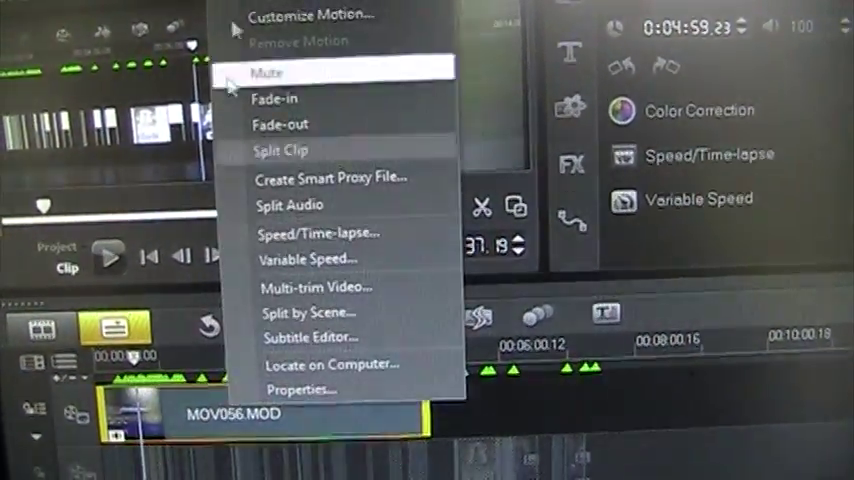
{"action": "key", "text": "Escape"}
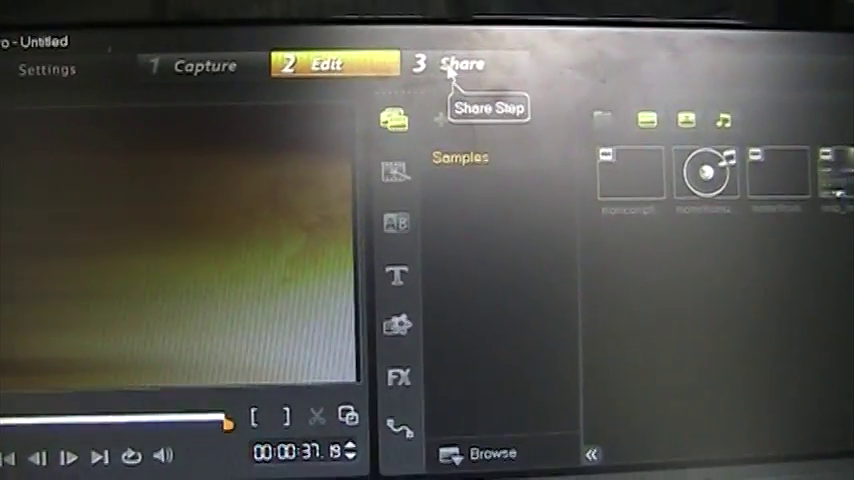
- Export the project as MPEG 'test2' with Same as Project Settings from Share
{"action": "left_click", "coordinate": [463, 72]}
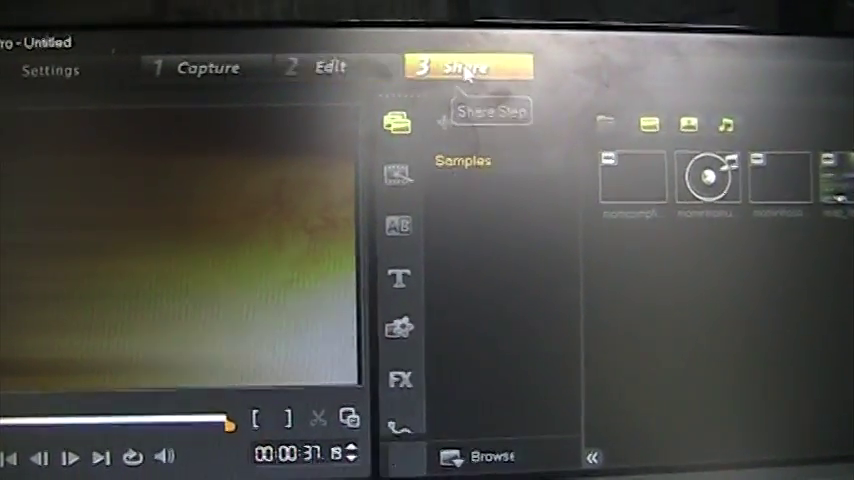
{"action": "left_click", "coordinate": [440, 247]}
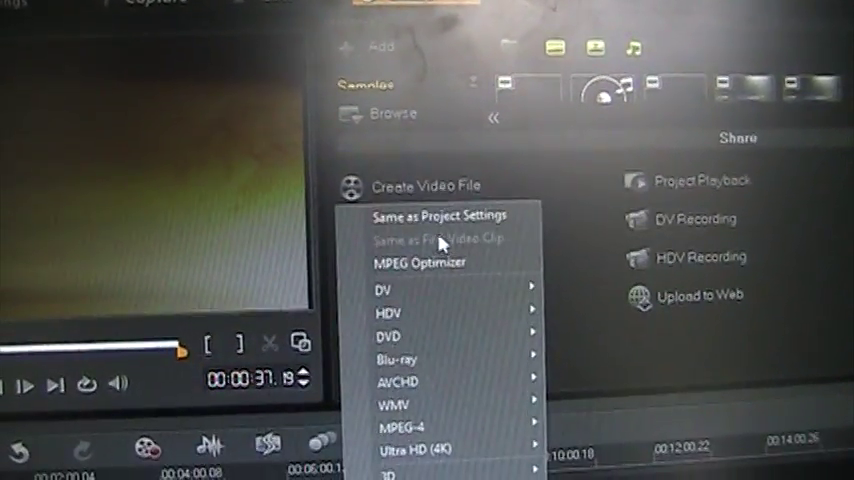
{"action": "left_click", "coordinate": [440, 216]}
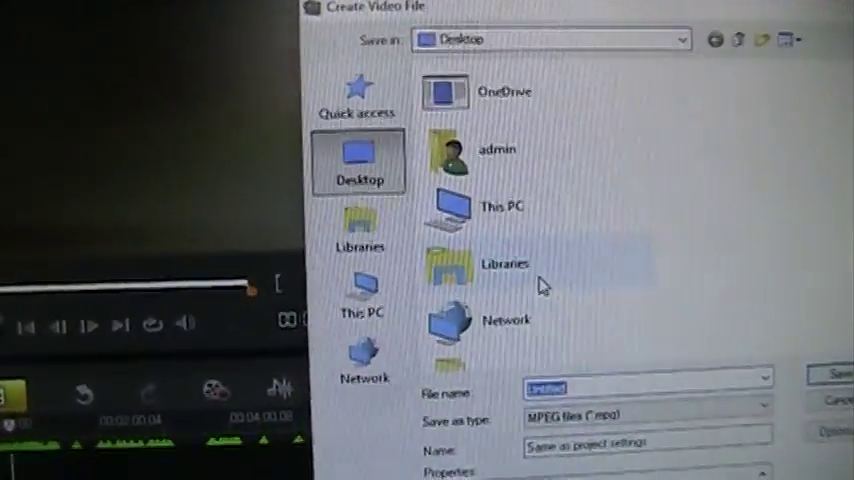
{"action": "type", "text": "test2"}
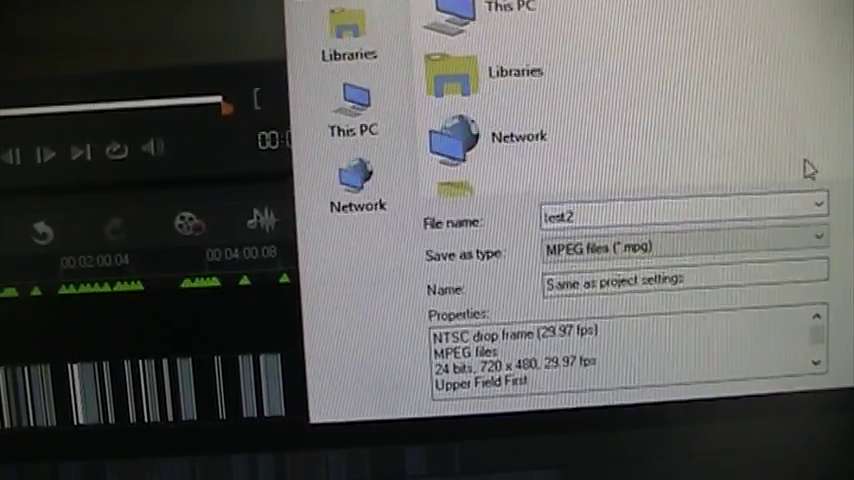
{"action": "key", "text": "Return"}
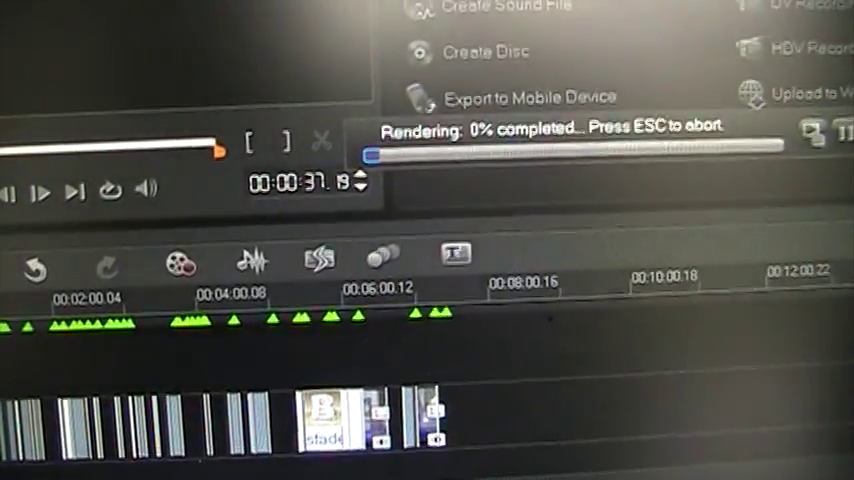